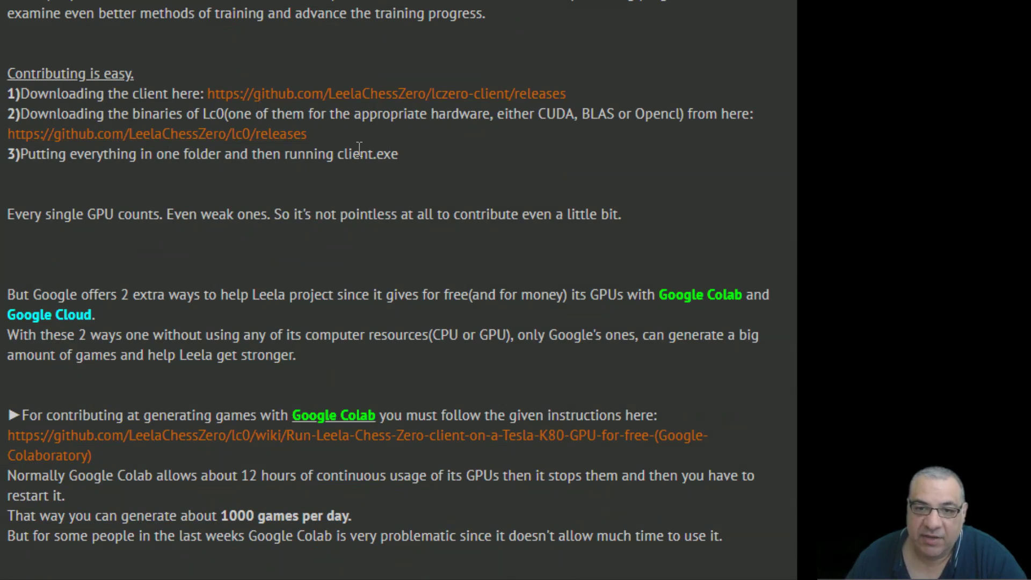
Briefly select 'client.exe', then highlight 'Every single GPU counts. Even weak ones.'.
drag(359, 147, 466, 151)
click(382, 194)
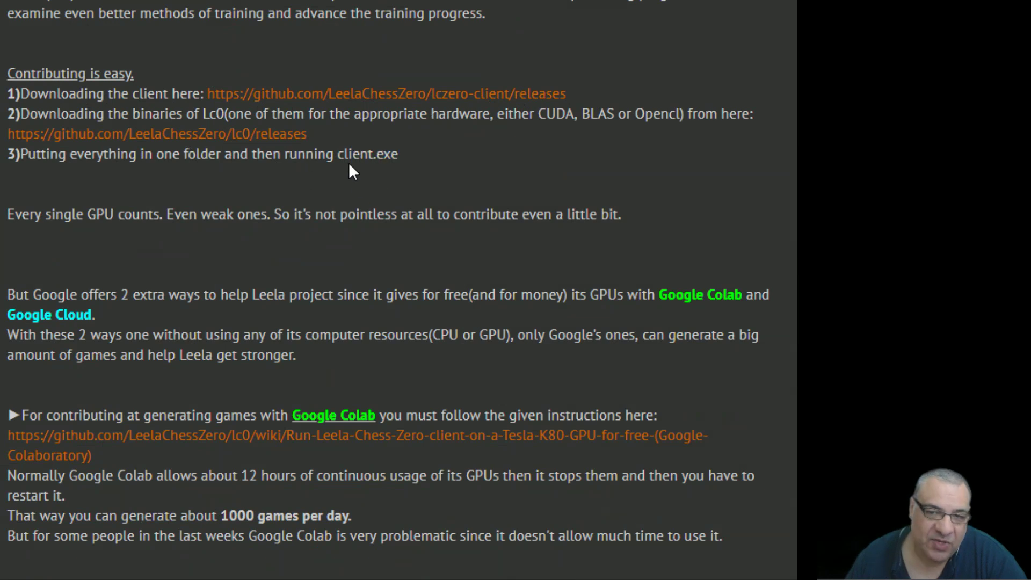
drag(336, 153, 408, 152)
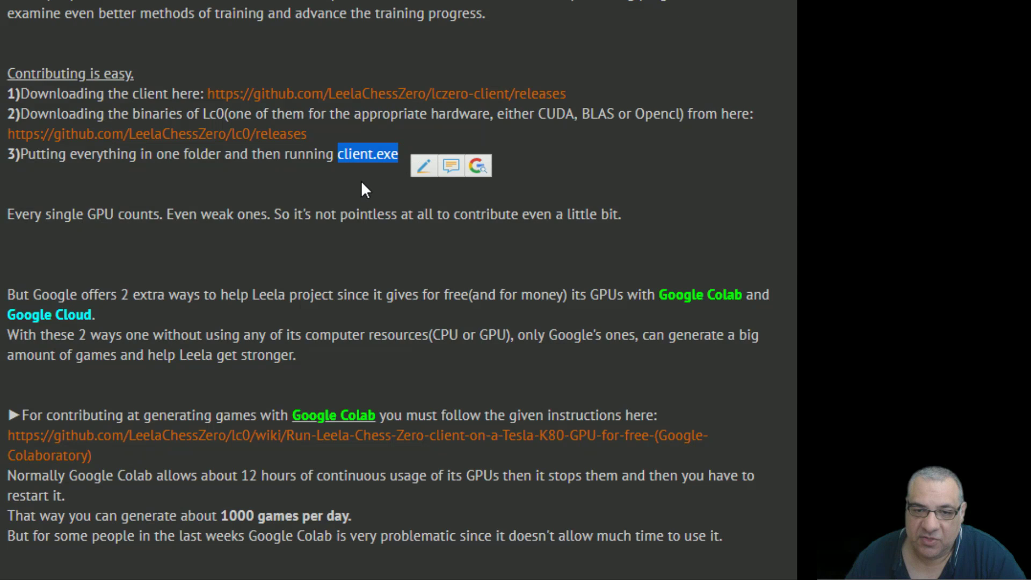
click(344, 190)
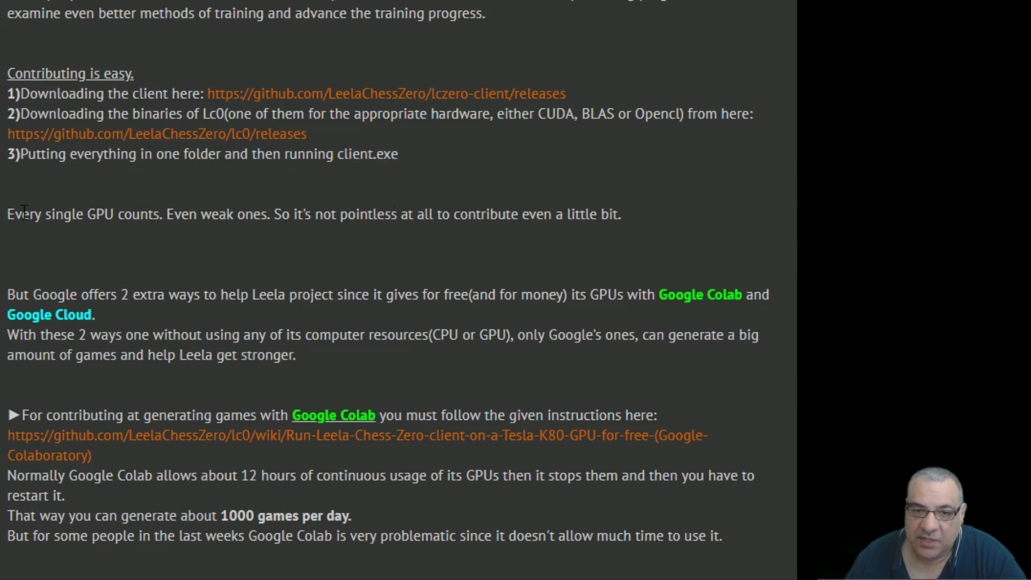
drag(15, 212, 155, 222)
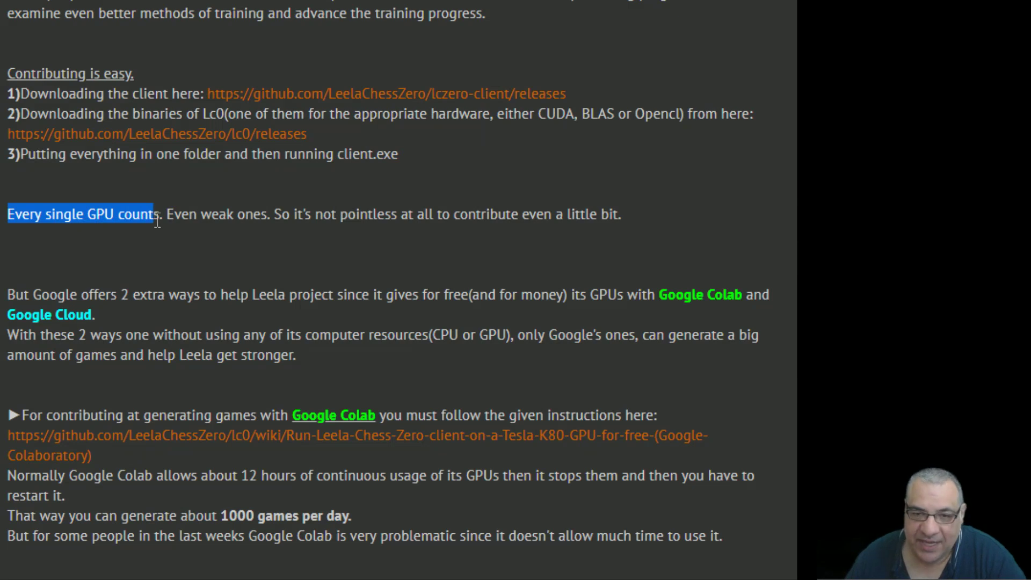
drag(158, 222, 271, 215)
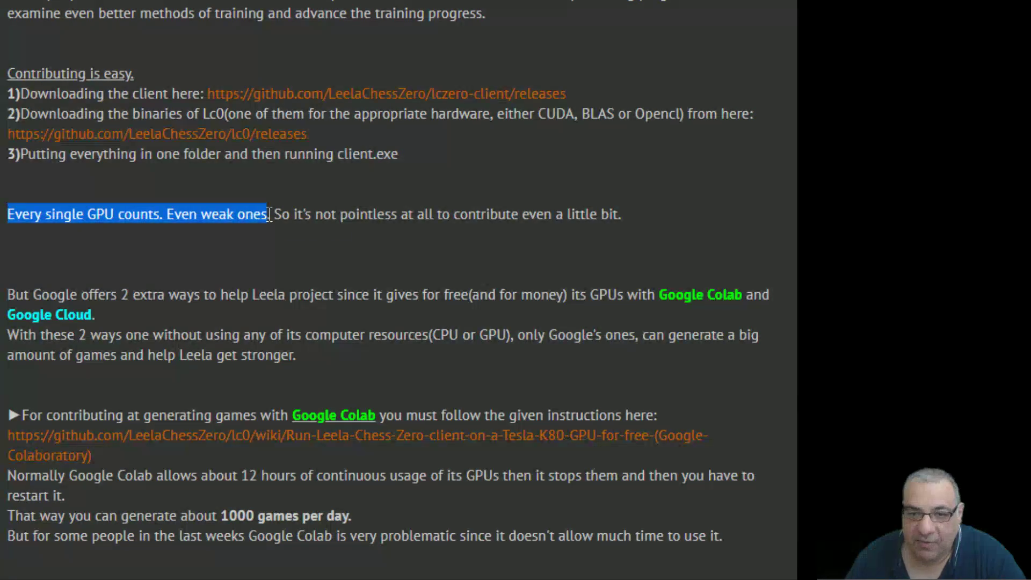
scroll(270, 215, down, 2)
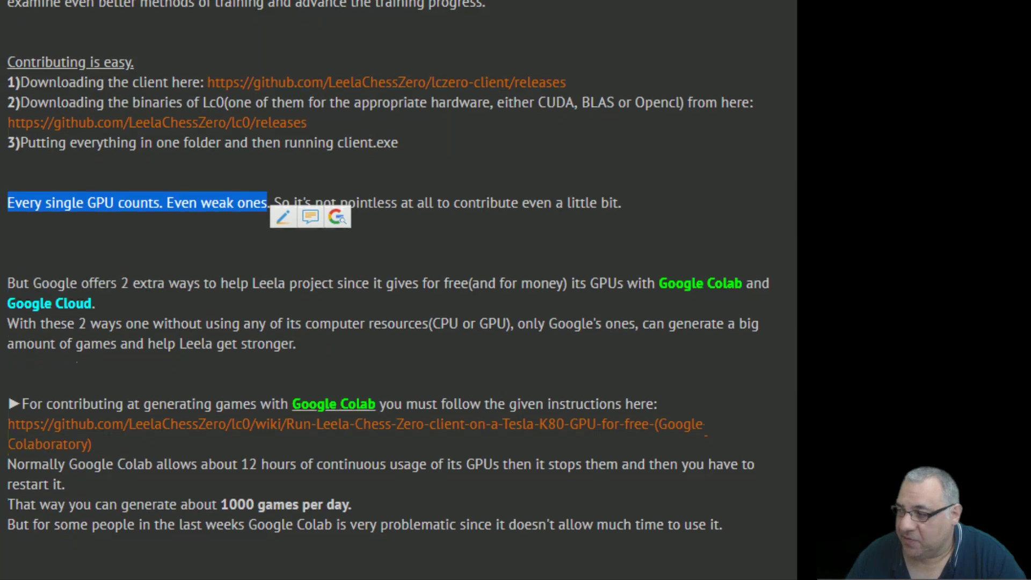
scroll(378, 174, down, 5)
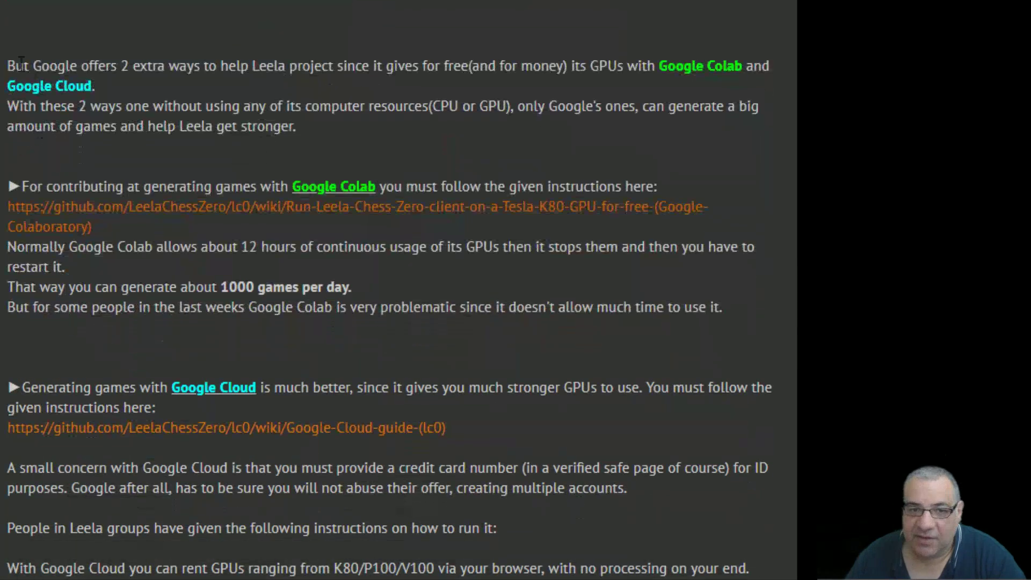
Highlight, then clear, the sentences on Google offering GPUs for generating games.
drag(8, 65, 617, 69)
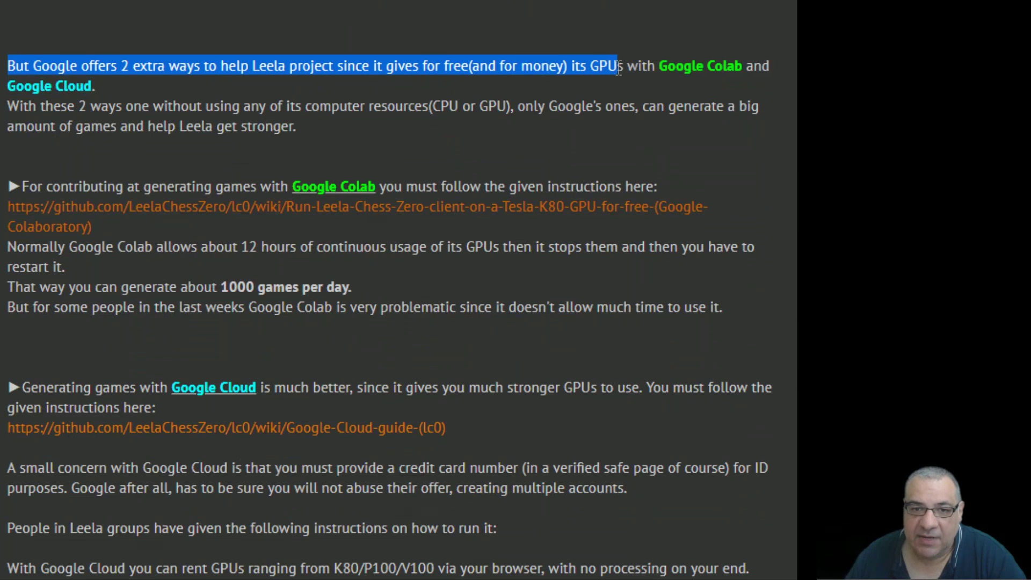
click(159, 117)
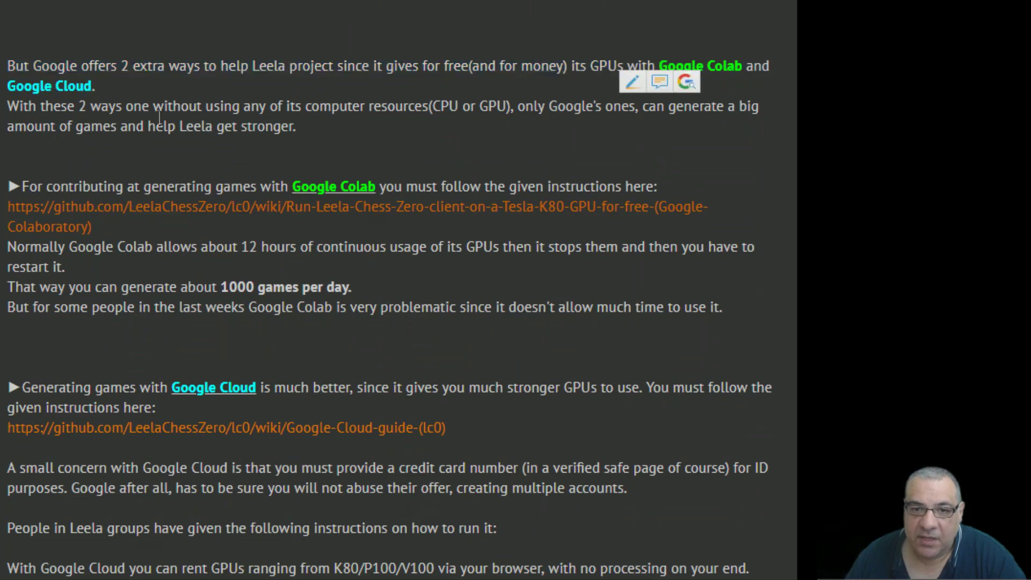
drag(90, 106, 499, 122)
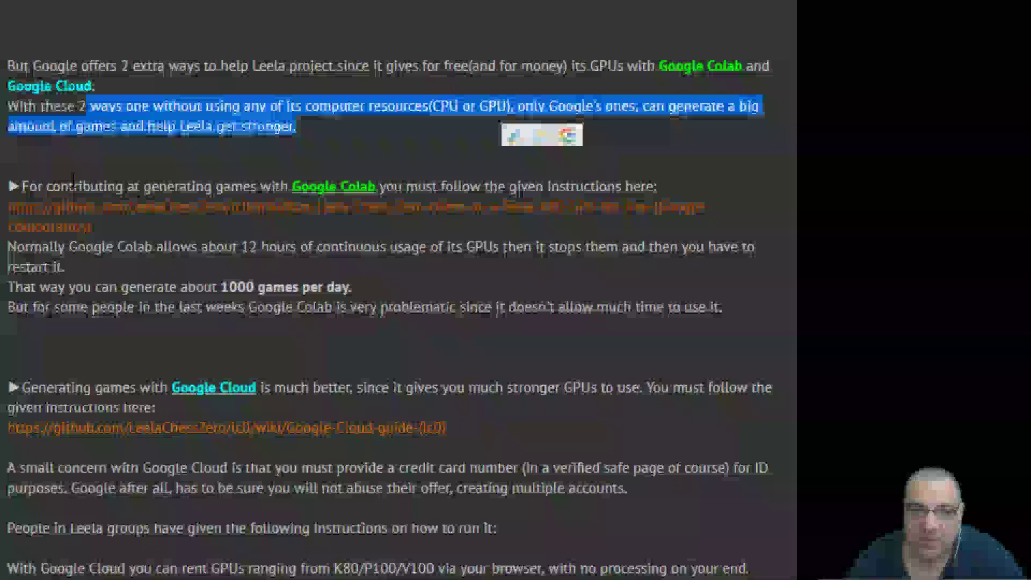
click(273, 234)
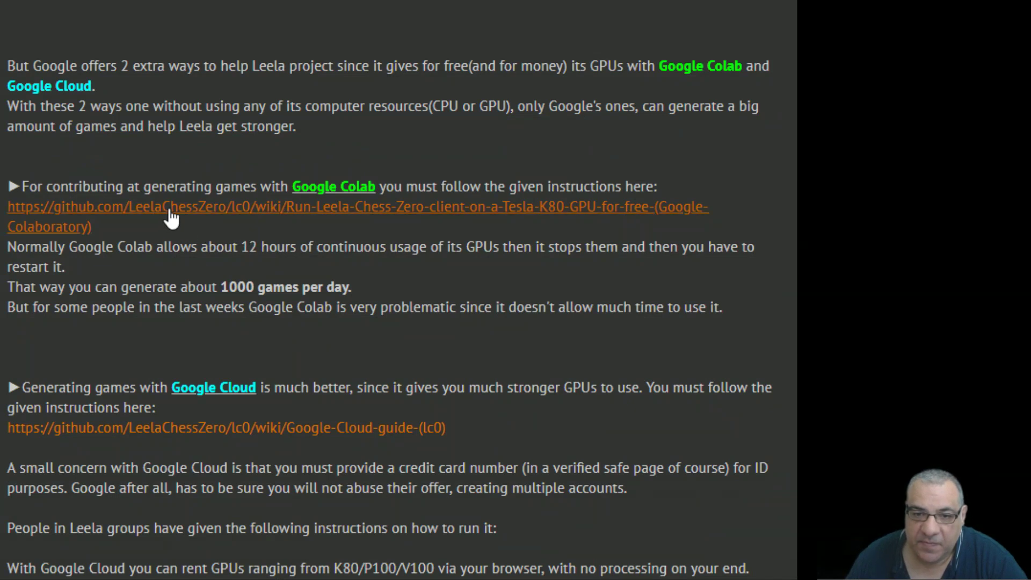
Highlight '1000 games per day' and the remark that Google Colab is very problematic.
drag(218, 287, 355, 295)
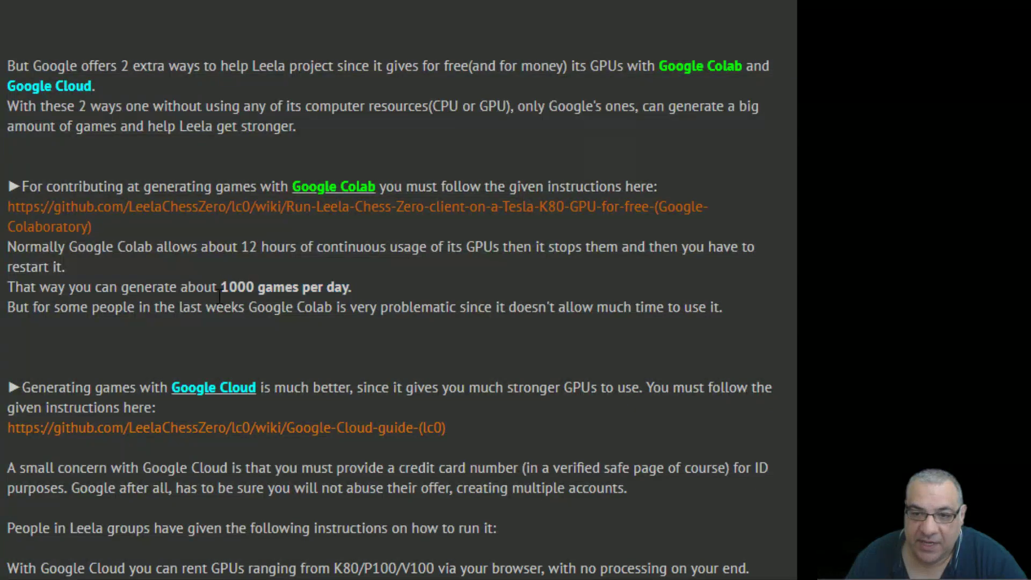
drag(115, 307, 258, 324)
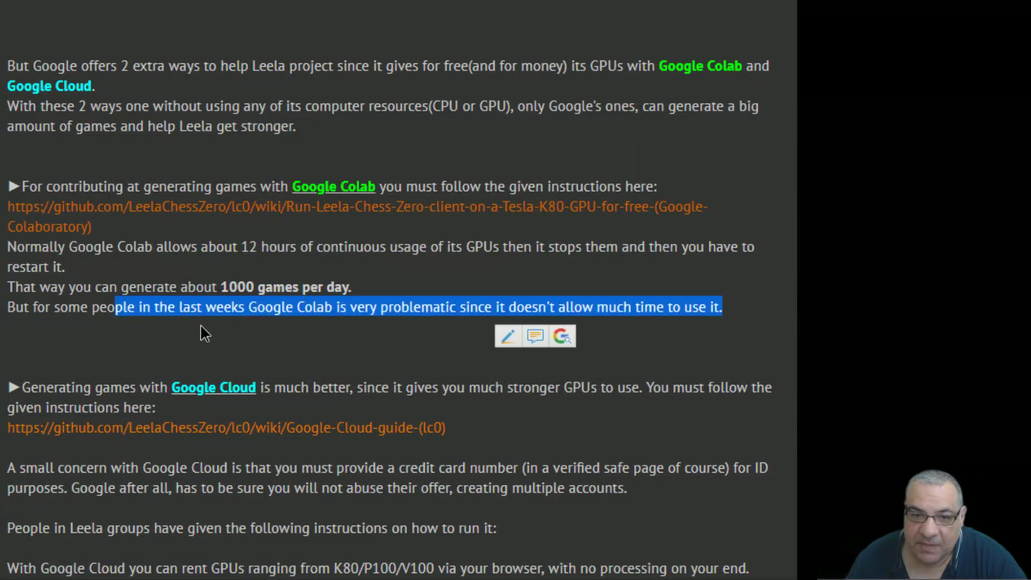
drag(141, 307, 723, 313)
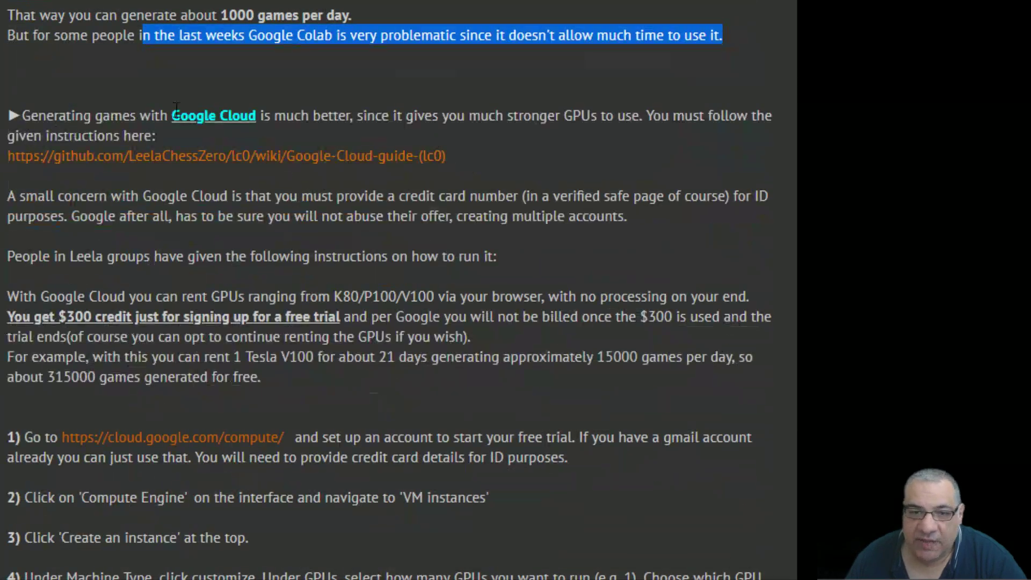
mouse_move(23, 194)
mouse_down()
mouse_move(266, 196)
mouse_move(454, 216)
mouse_move(518, 196)
mouse_move(755, 196)
mouse_up()
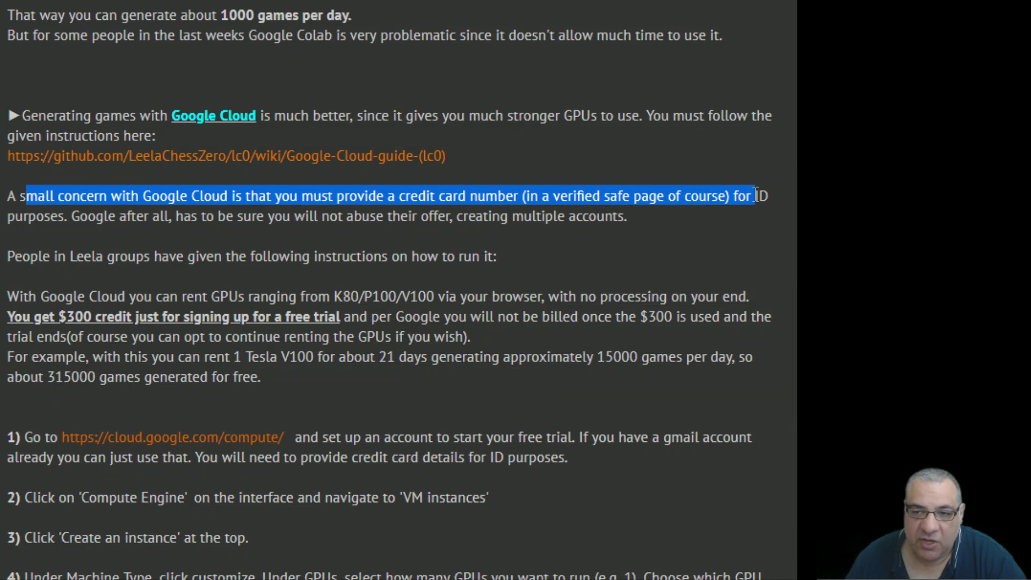
click(729, 211)
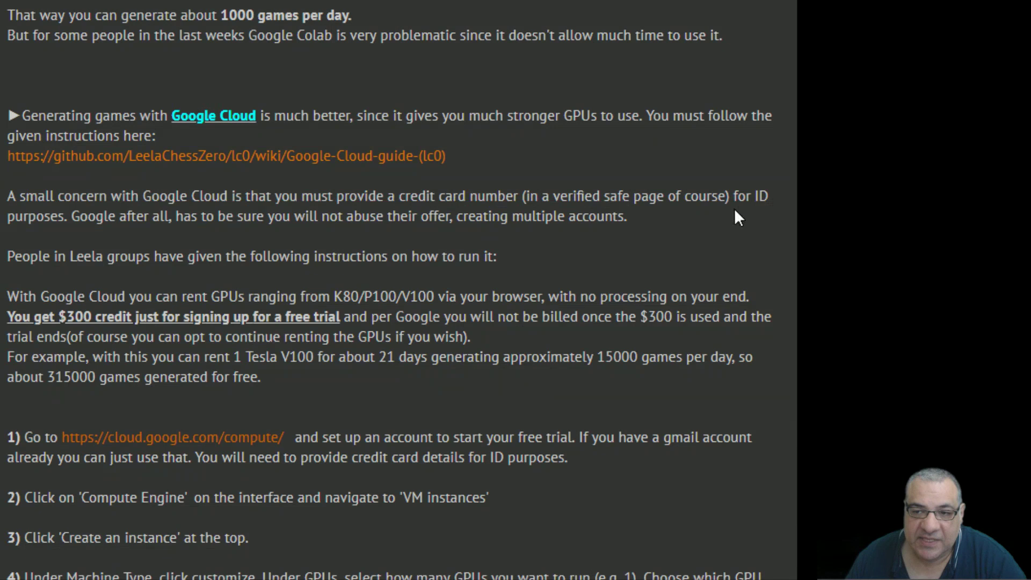
mouse_move(735, 200)
mouse_down()
mouse_move(787, 206)
mouse_move(327, 196)
mouse_move(57, 216)
mouse_move(70, 212)
mouse_up()
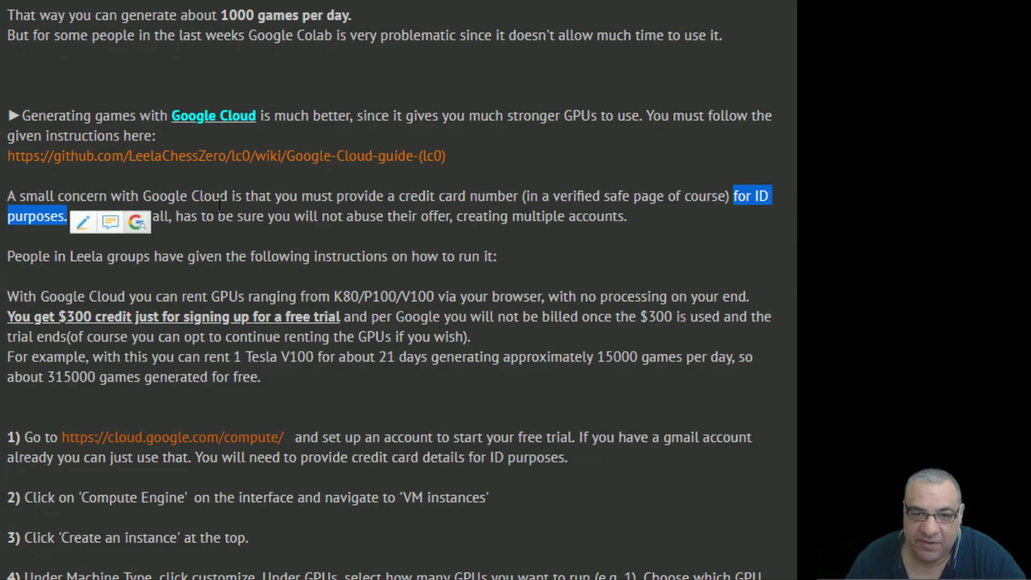
click(153, 212)
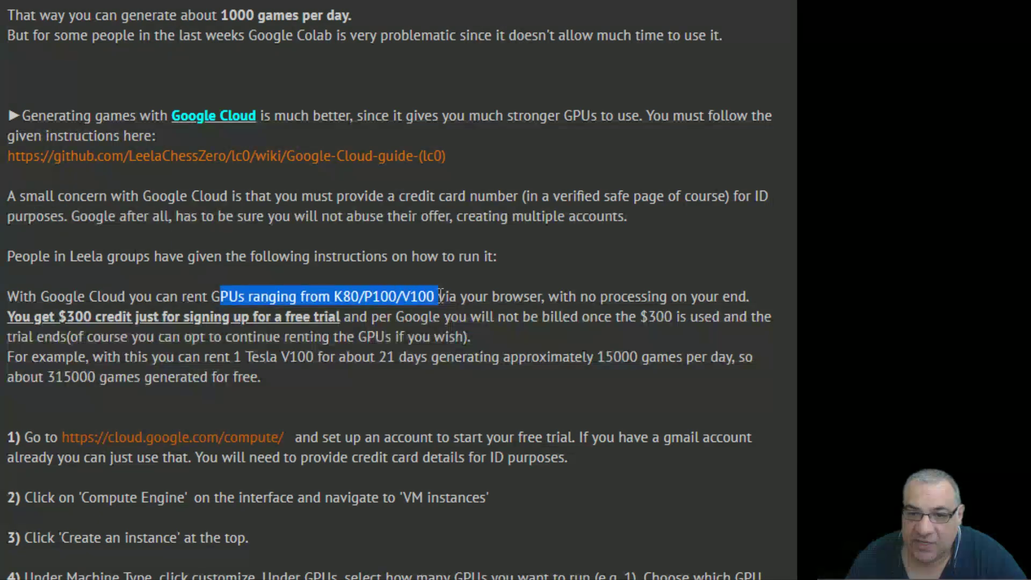
mouse_move(220, 296)
mouse_down()
mouse_move(598, 303)
mouse_move(583, 318)
mouse_move(532, 300)
mouse_move(749, 298)
mouse_up()
click(613, 307)
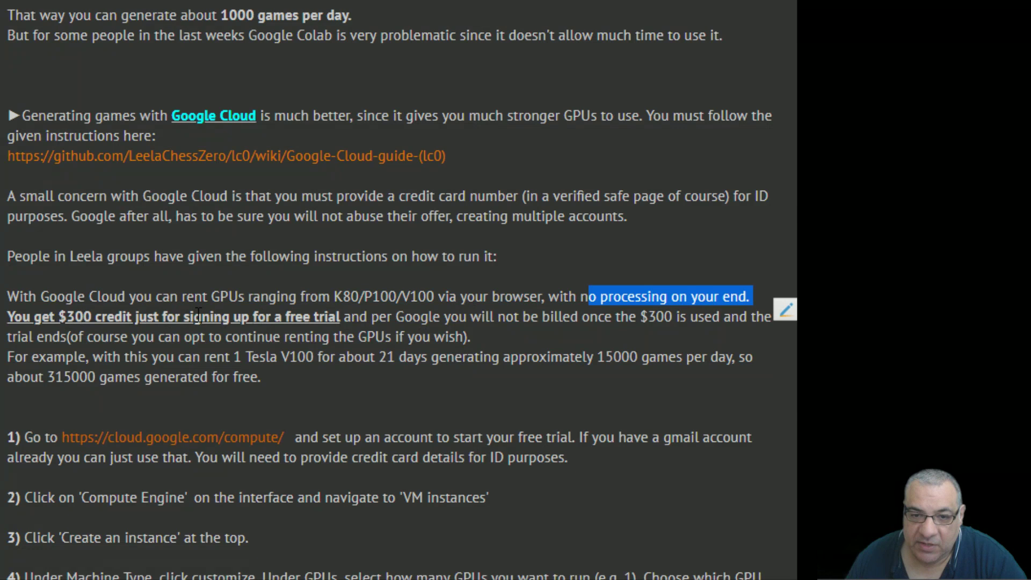
drag(348, 316, 7, 318)
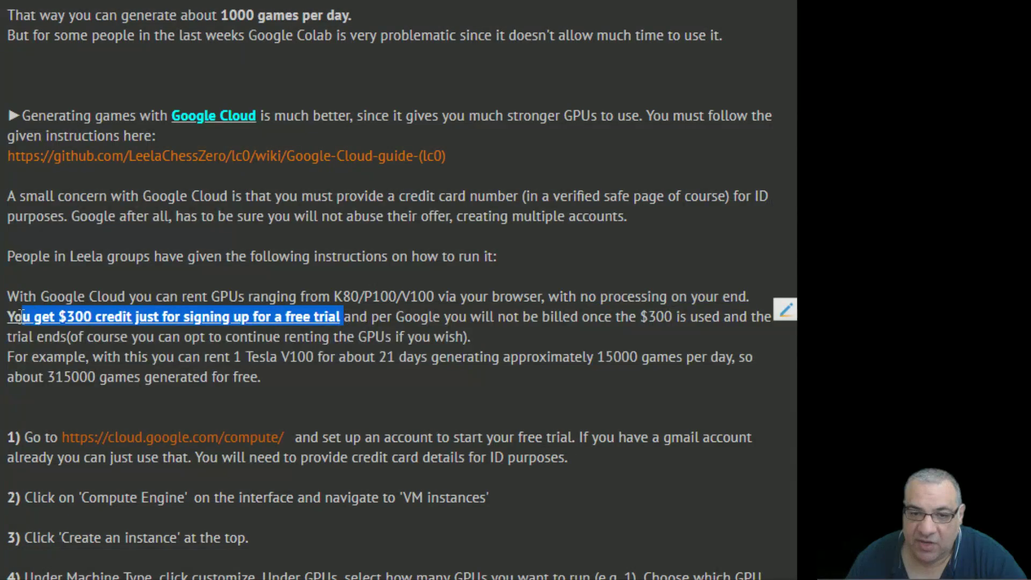
click(569, 313)
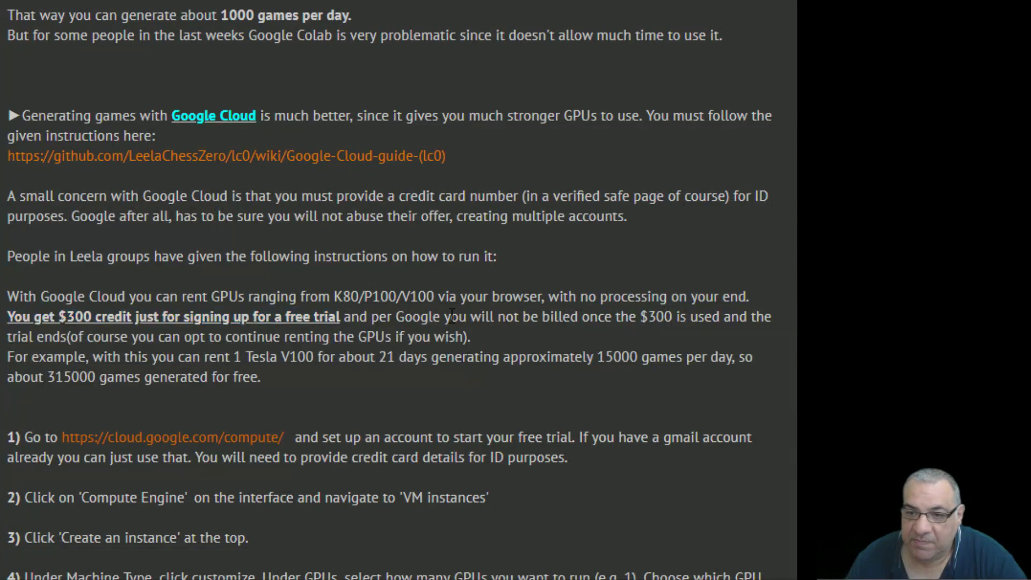
mouse_move(445, 317)
mouse_down()
mouse_move(772, 316)
mouse_move(335, 296)
mouse_move(68, 337)
mouse_move(484, 346)
mouse_up()
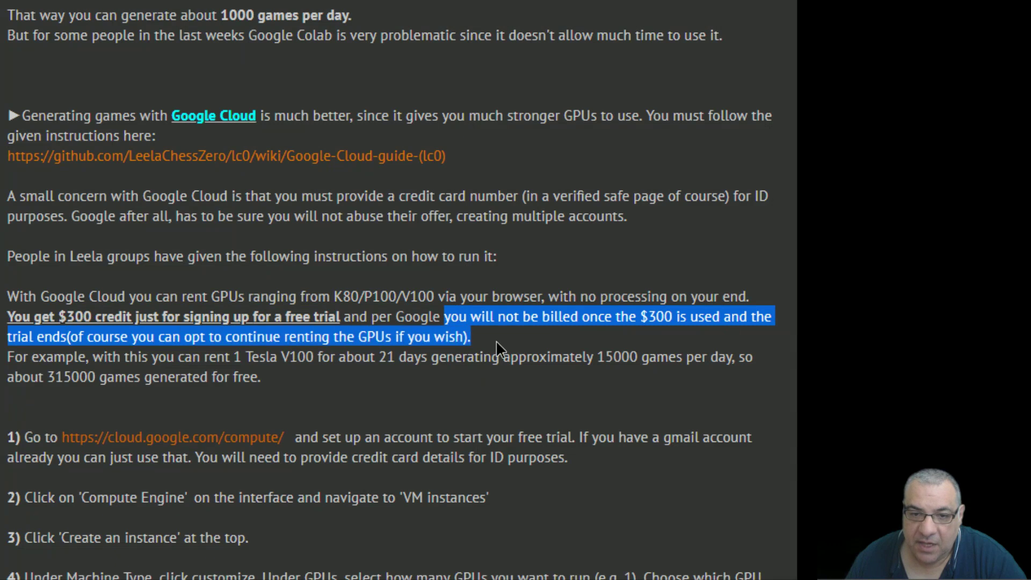
click(490, 344)
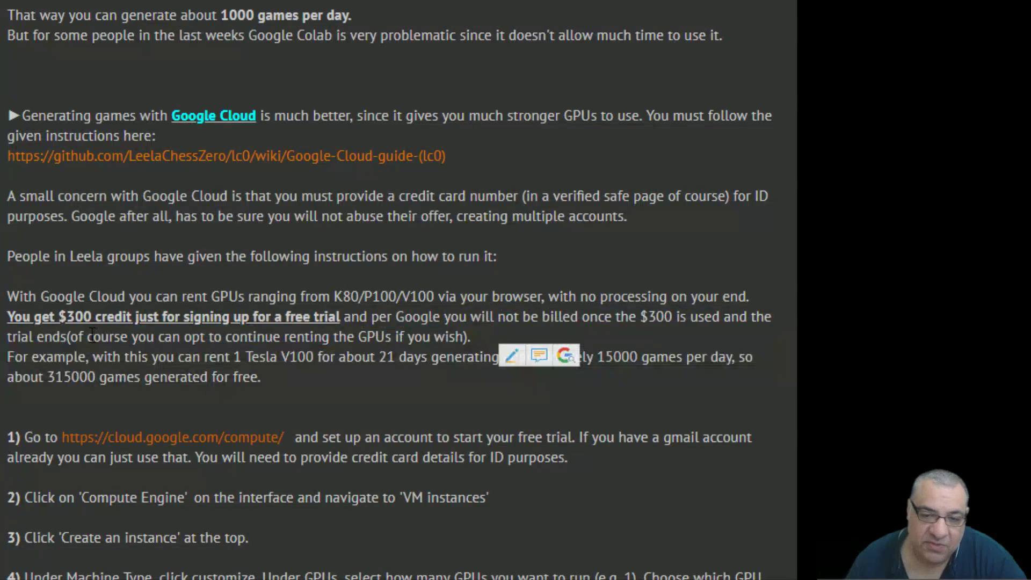
drag(94, 337, 473, 340)
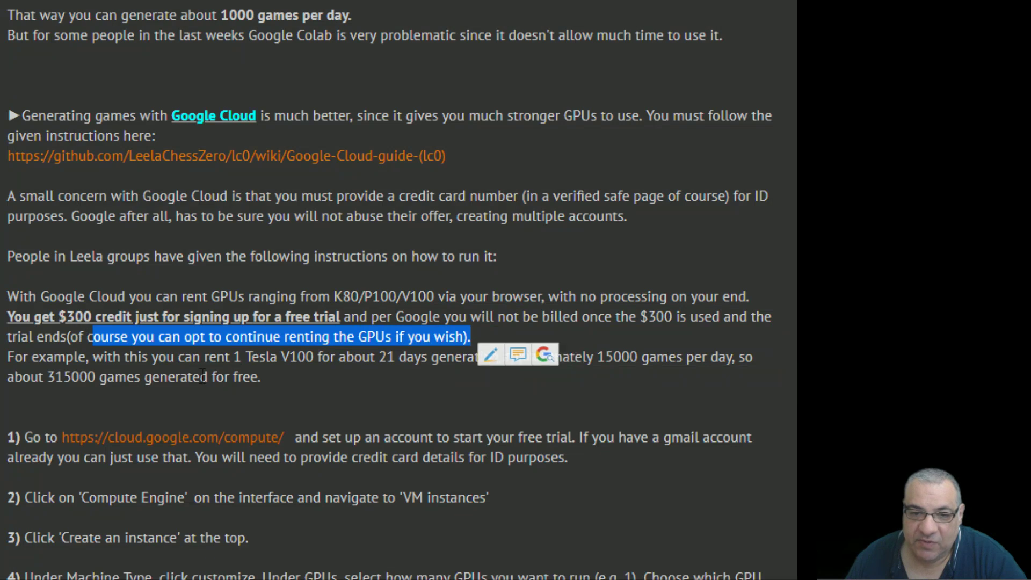
click(122, 370)
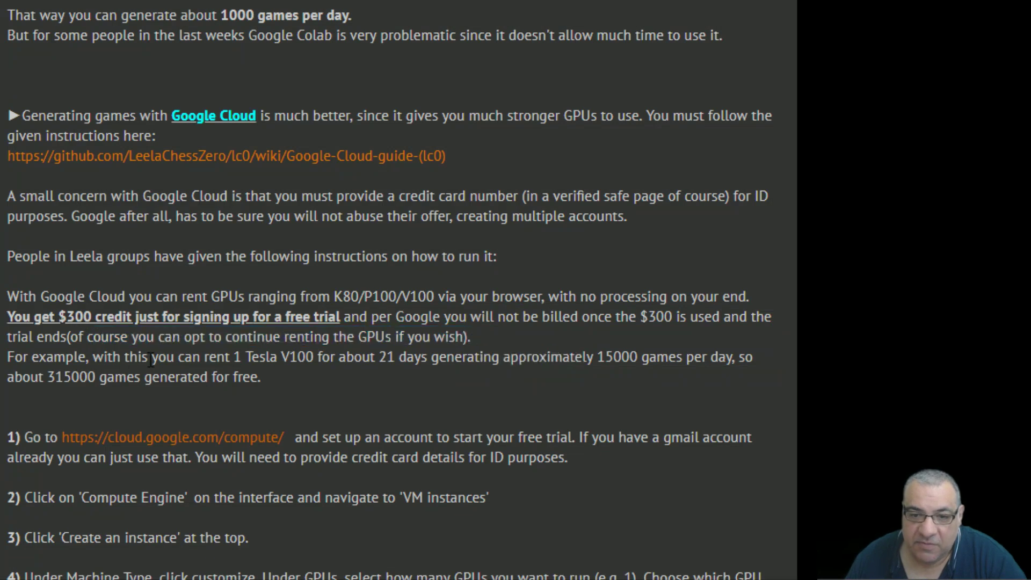
Highlight the Tesla V100 rental example, '15000 games per day', and the credit card paragraph.
drag(226, 360, 720, 363)
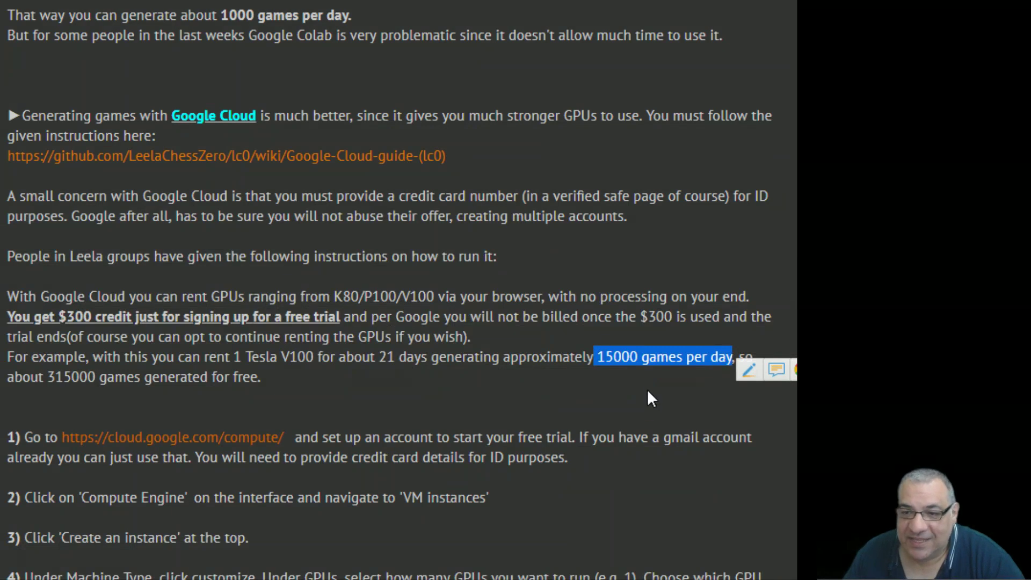
click(639, 370)
drag(598, 358, 735, 361)
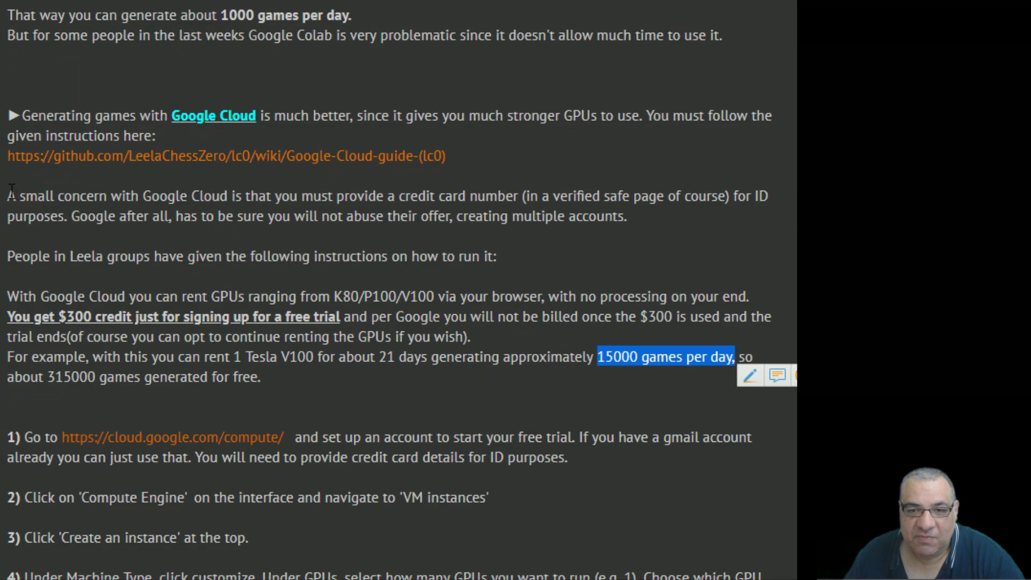
drag(9, 197, 727, 218)
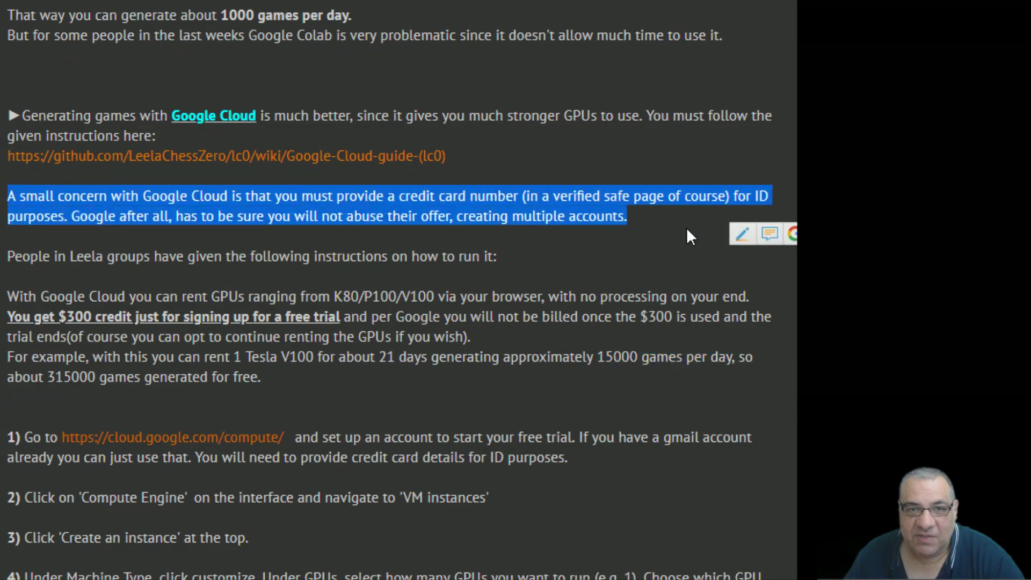
drag(451, 216, 761, 576)
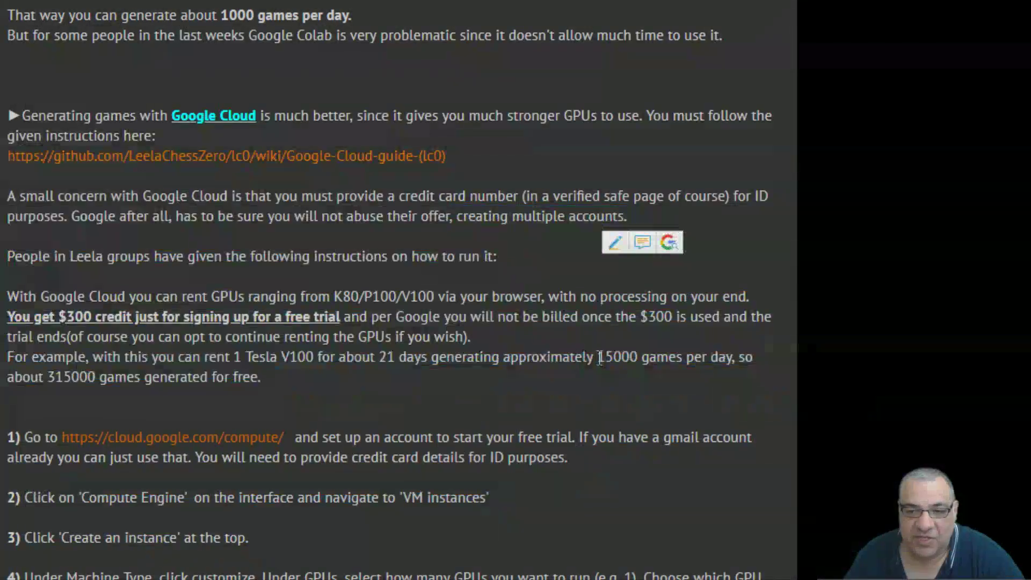
Highlight '15000' and '1 Tesla V100', ending on the 315000 free games figure.
mouse_move(597, 357)
mouse_down()
mouse_move(659, 364)
mouse_move(649, 364)
mouse_up()
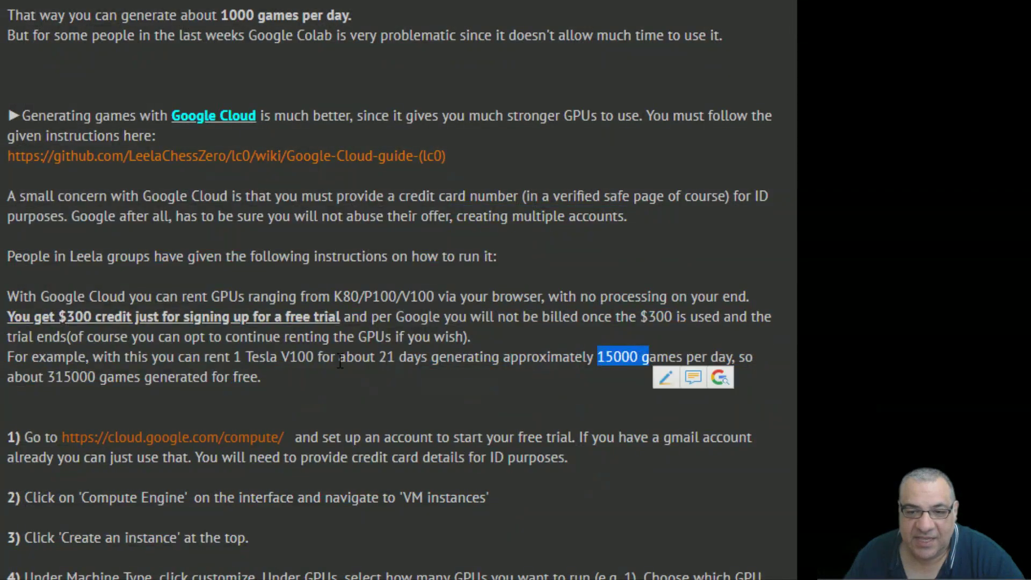
drag(235, 358, 377, 357)
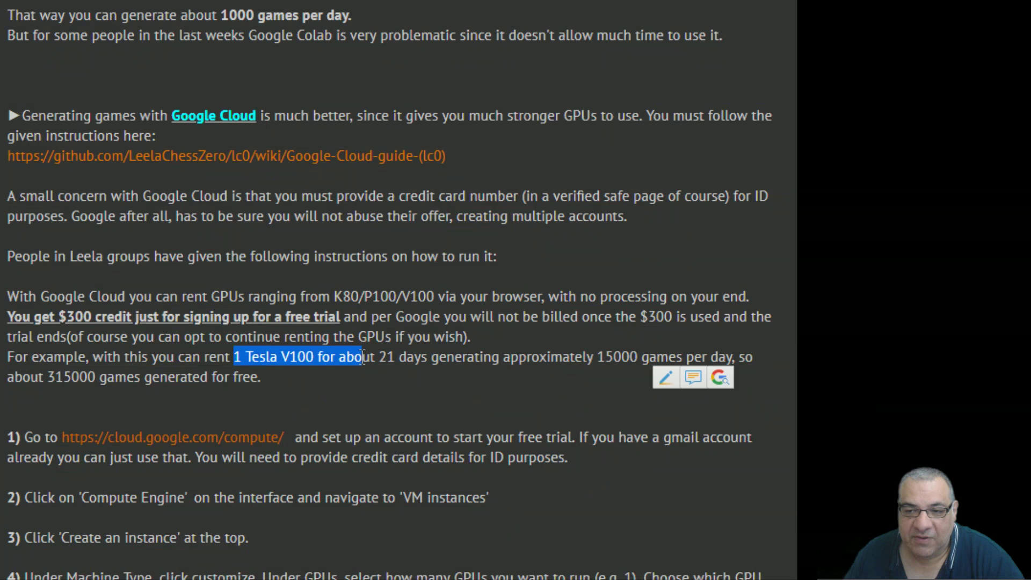
click(49, 379)
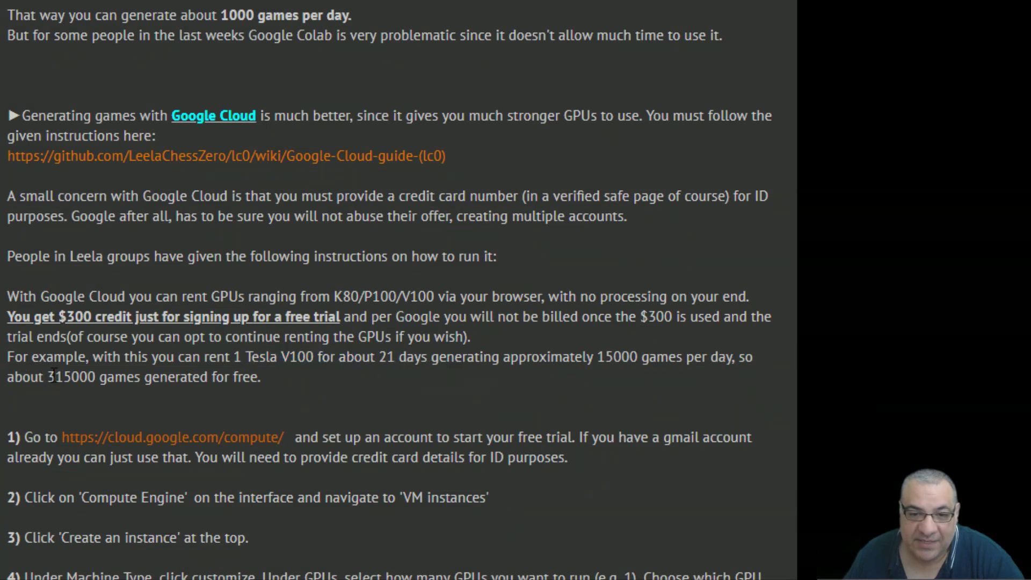
drag(46, 377, 96, 376)
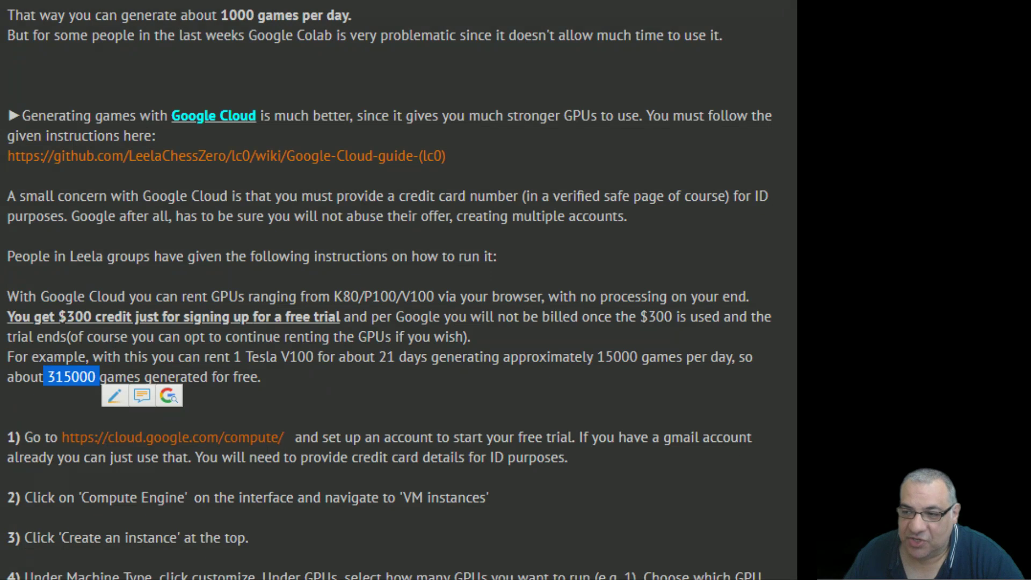
scroll(403, 342, down, 3)
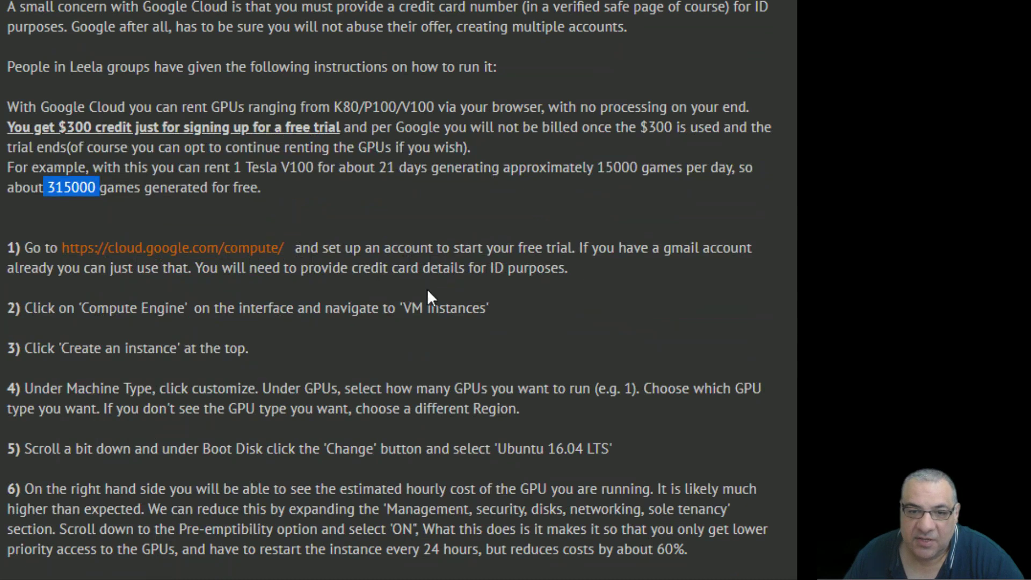
Highlight the Compute Engine, GPU count and Ubuntu 16.04 LTS boot disk instructions in steps 2, 4, 5.
drag(82, 310, 358, 310)
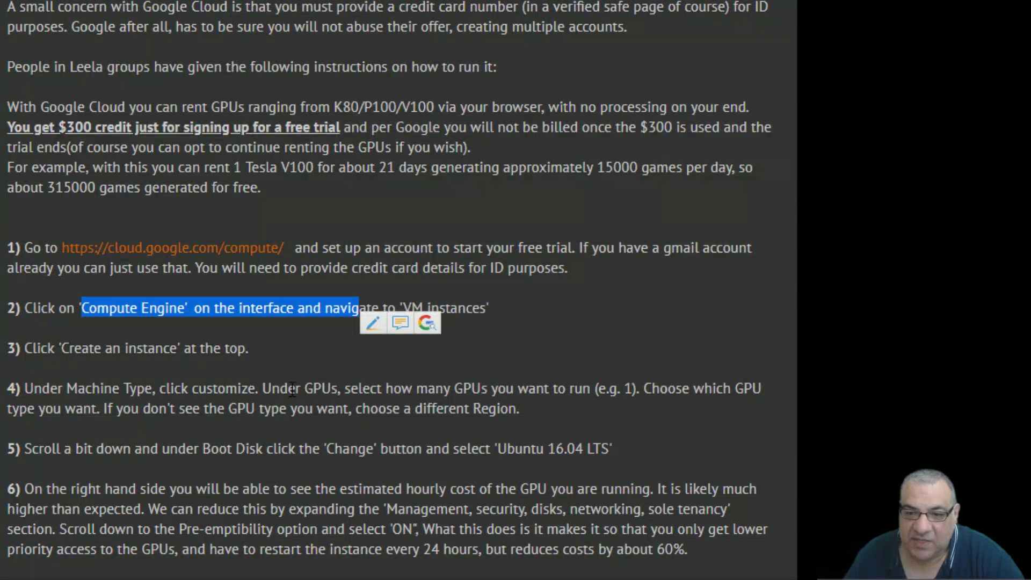
drag(248, 389, 719, 390)
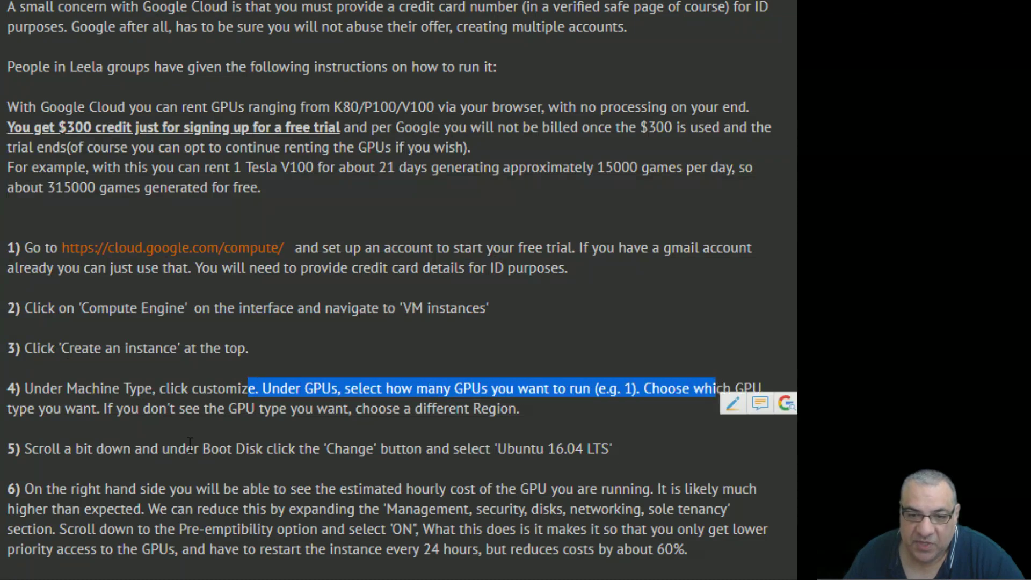
drag(177, 449, 628, 454)
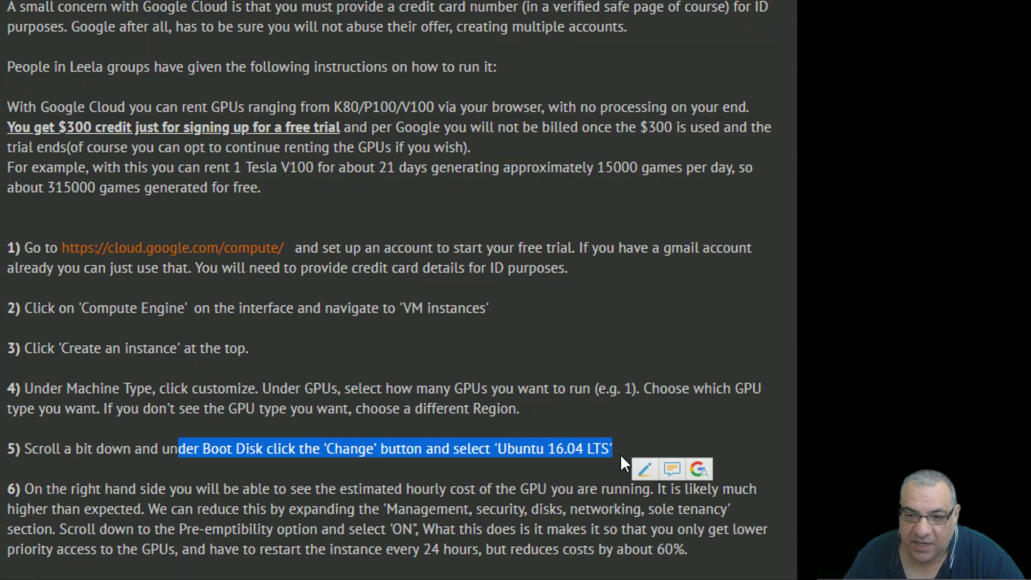
click(573, 455)
drag(415, 452, 617, 448)
click(550, 455)
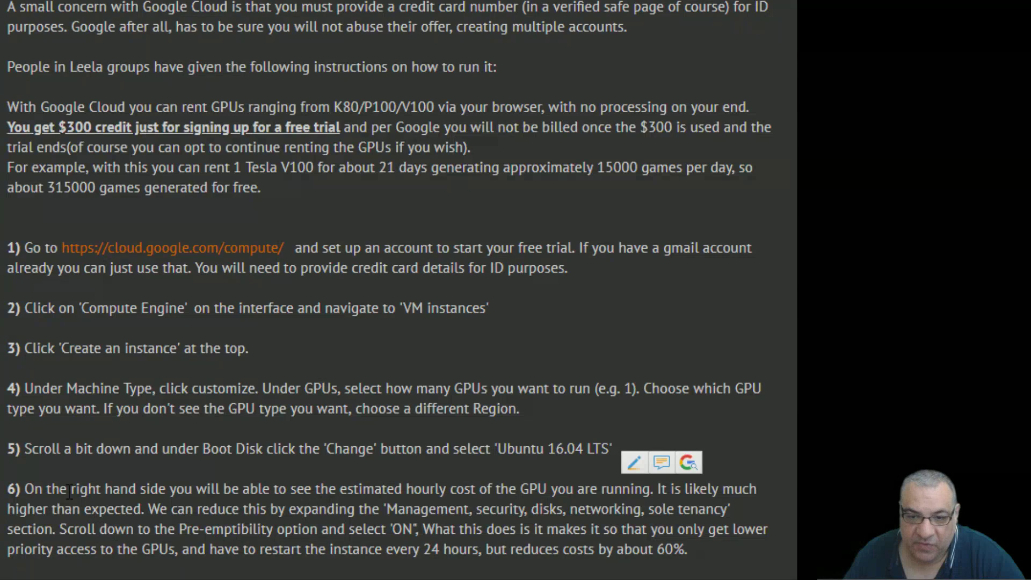
Highlight step 6's hourly cost and pre-emptibility explanation, then clear it.
drag(69, 491, 733, 499)
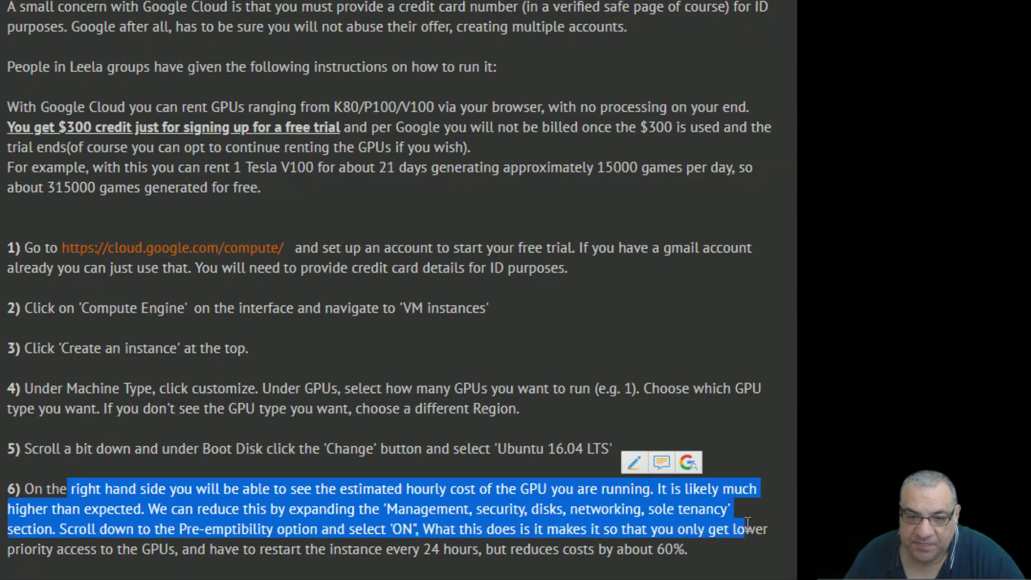
drag(733, 499, 767, 532)
click(636, 549)
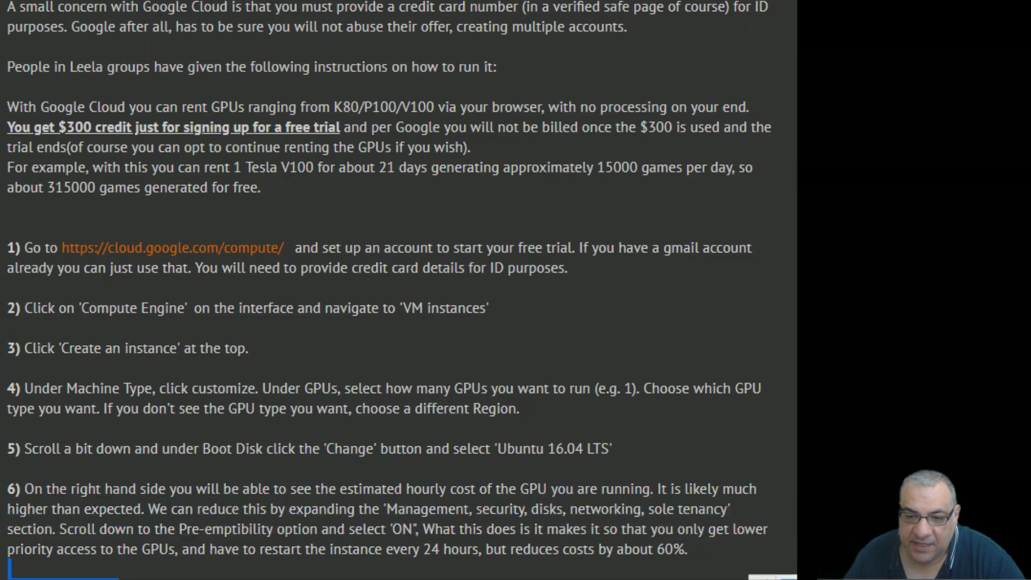
scroll(386, 291, down, 5)
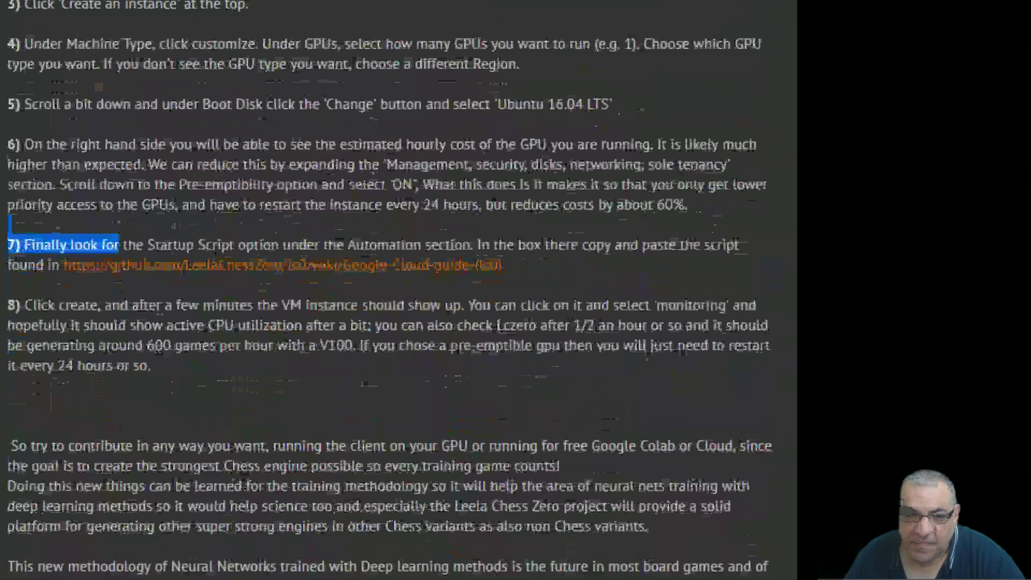
Highlight step 8's sentence that monitoring shows active CPU utilization 'after a bit'.
drag(129, 305, 458, 304)
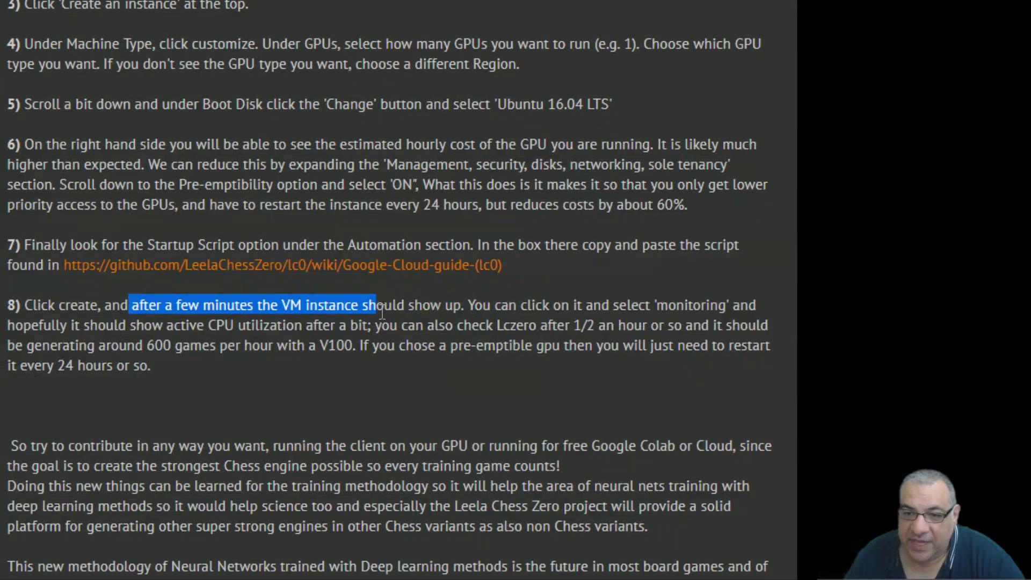
mouse_move(459, 305)
mouse_down()
mouse_move(465, 312)
mouse_move(74, 305)
mouse_up()
click(654, 314)
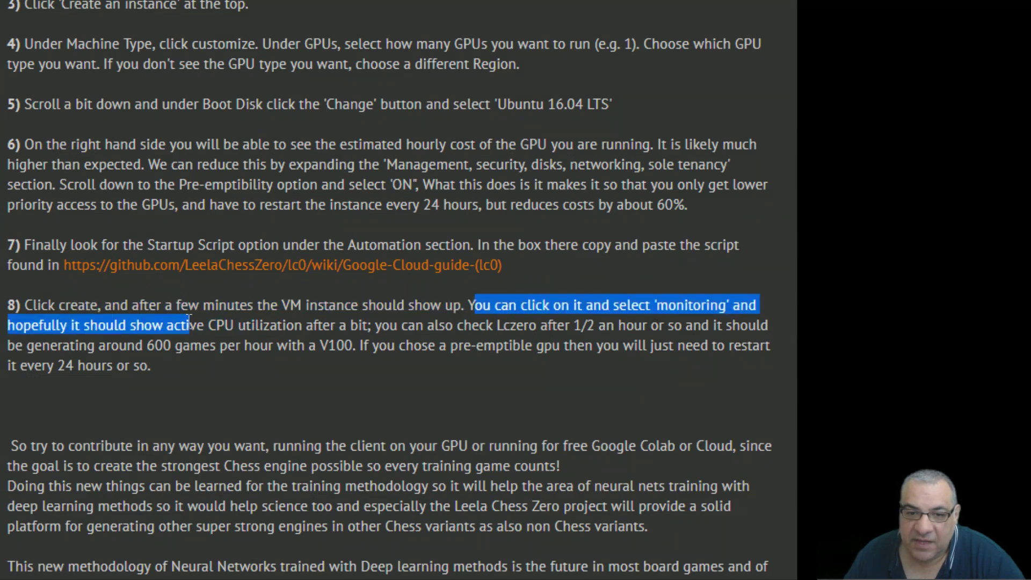
drag(74, 305, 385, 329)
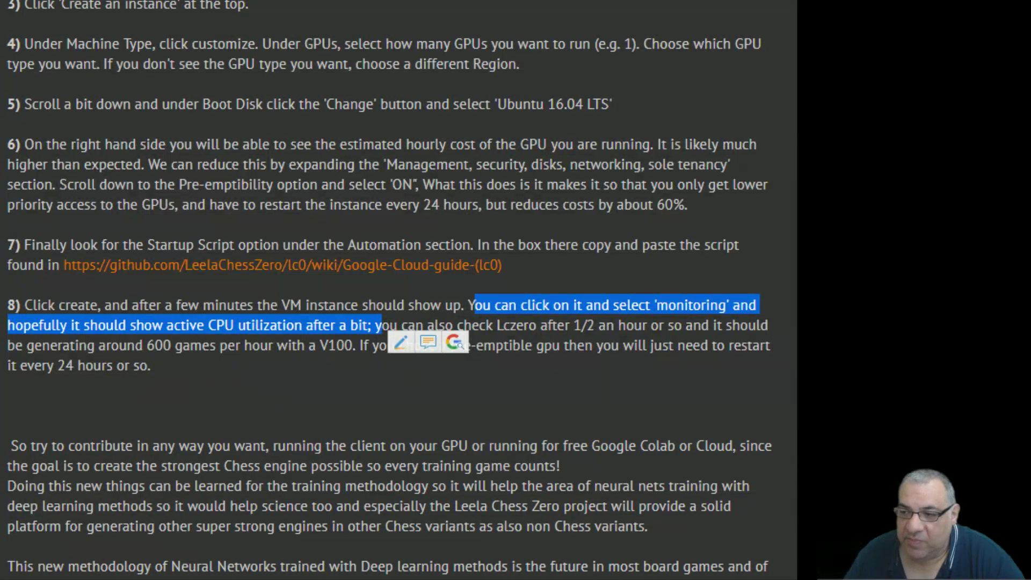
scroll(387, 323, up, 3)
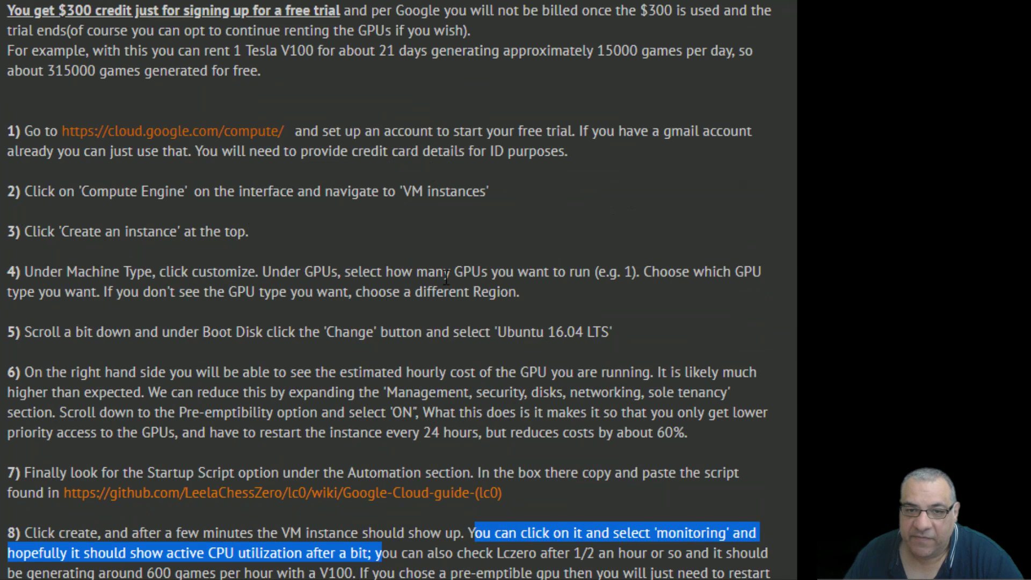
scroll(387, 300, up, 2)
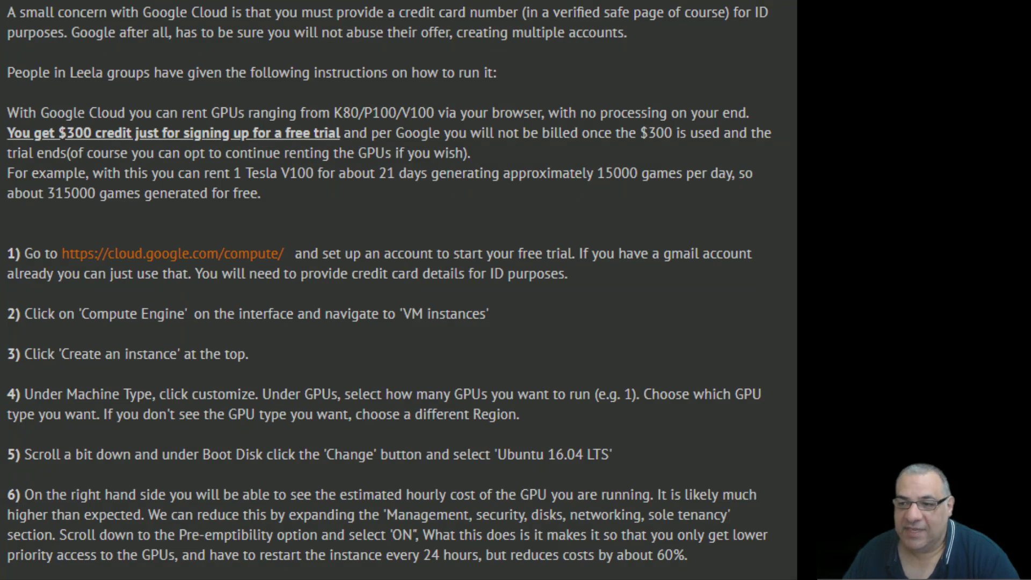
scroll(506, 396, up, 1)
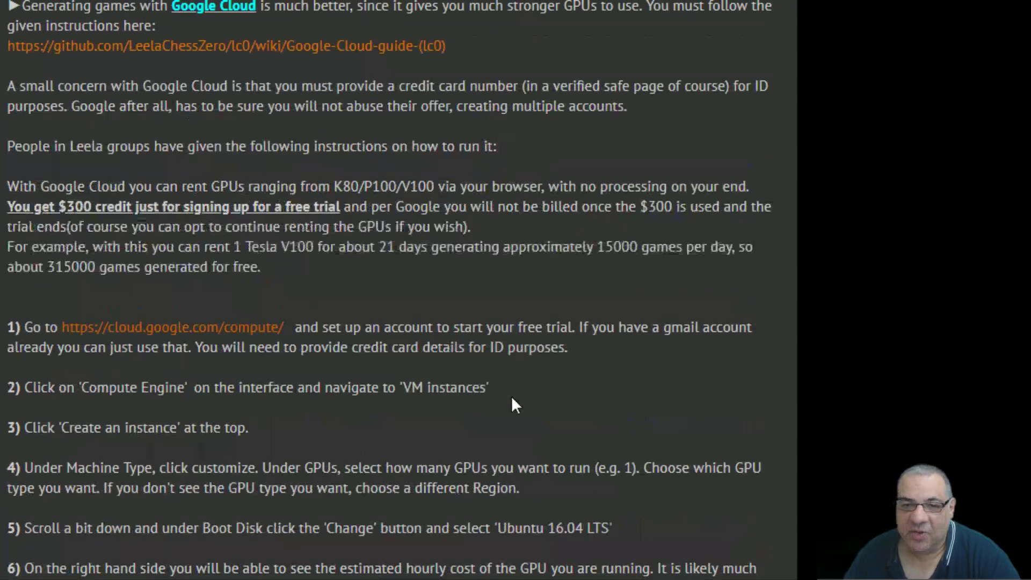